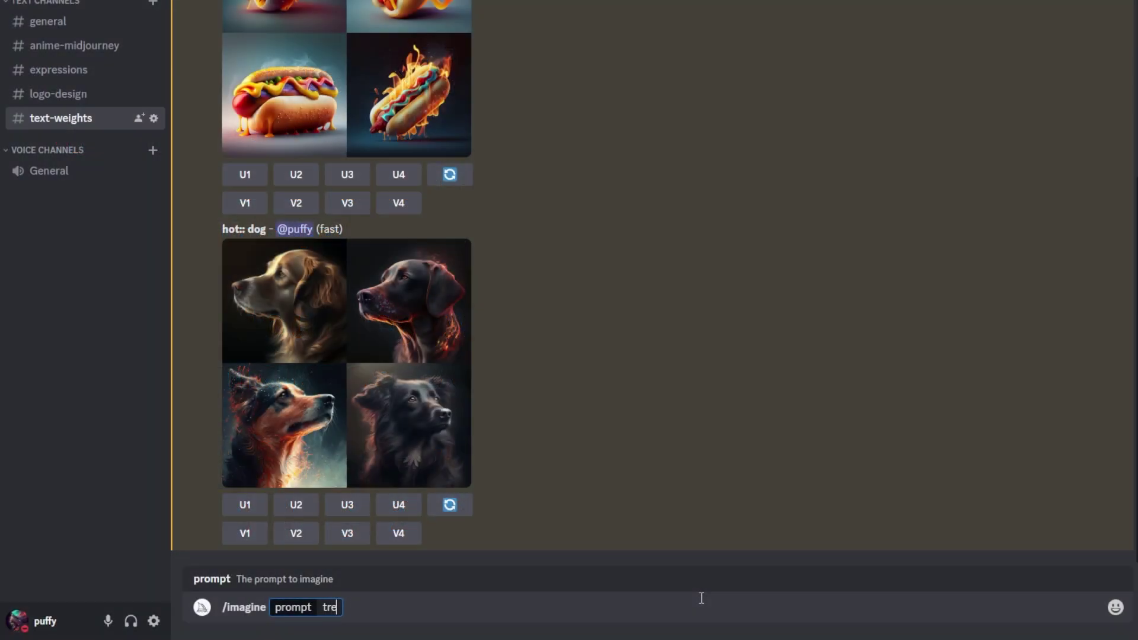
Submit the prompt 'tree man illustration' and open the resulting four-image grid full-size
text(an illu)
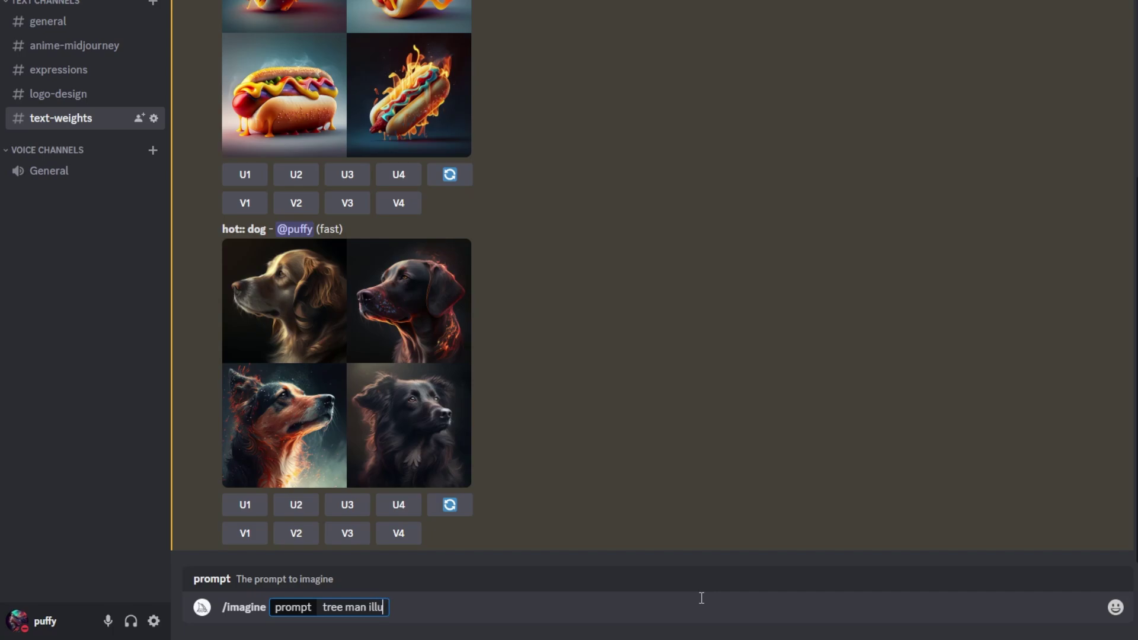
text(stration)
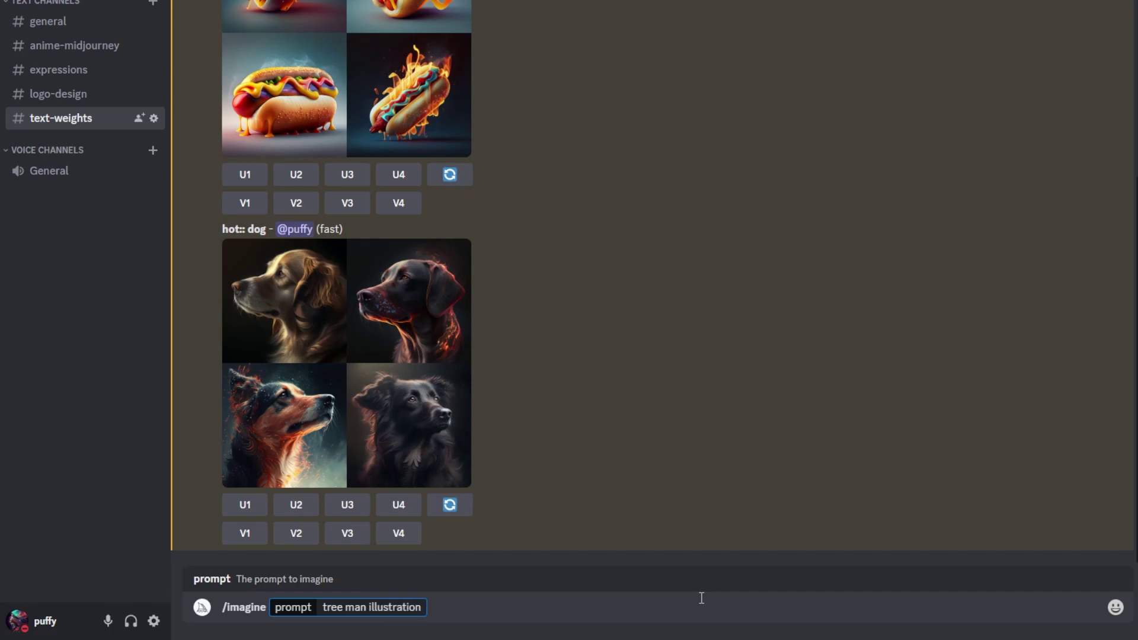
key(Return)
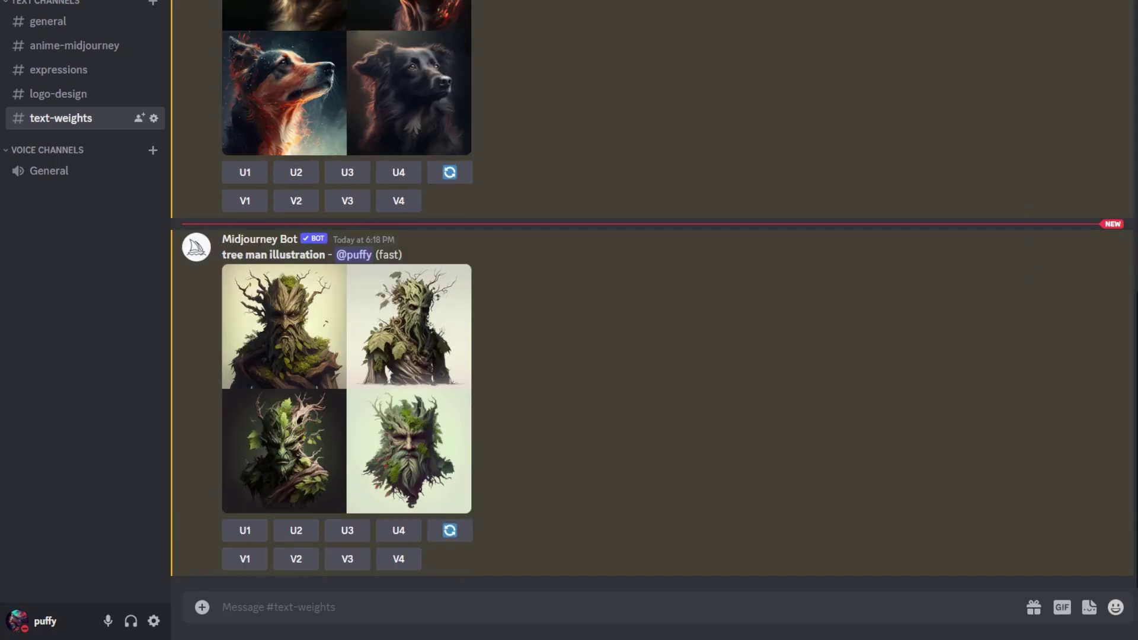
click(461, 485)
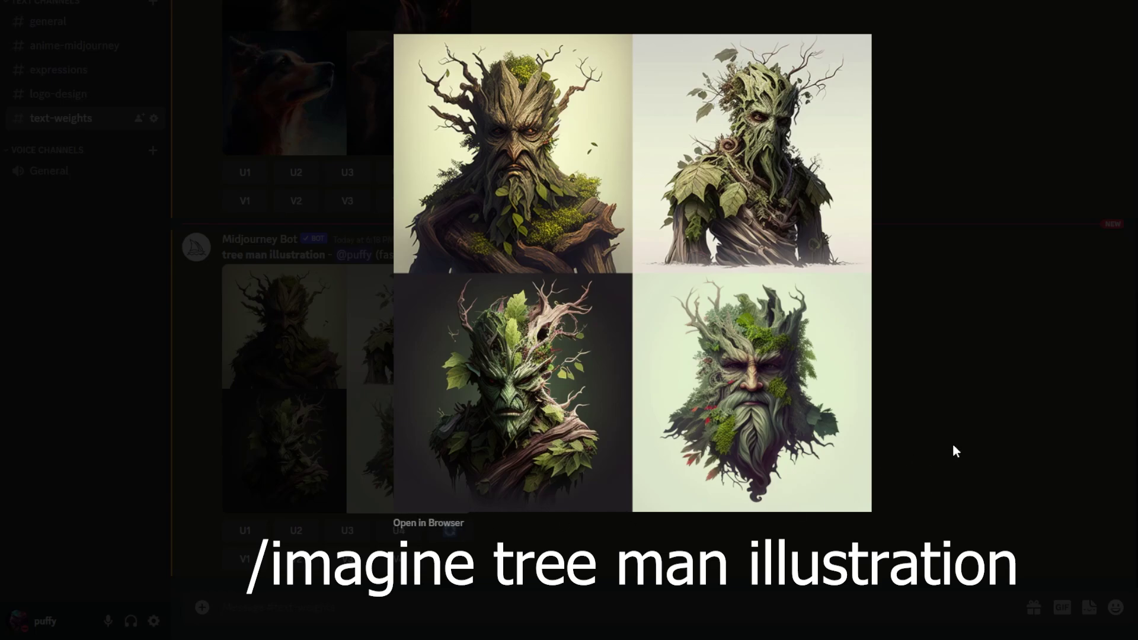
Close the previous viewer, run /imagine 'tree:: man illustration', and enlarge the new grid
click(742, 528)
click(581, 618)
text(/)
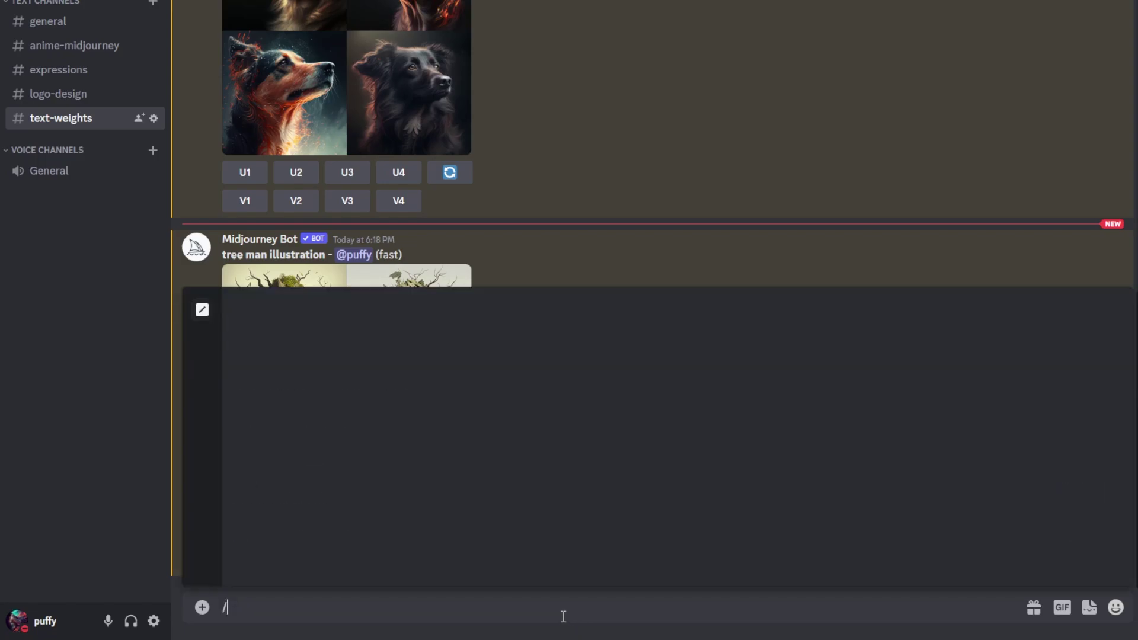
text(imagine)
key(Tab)
text(tree::)
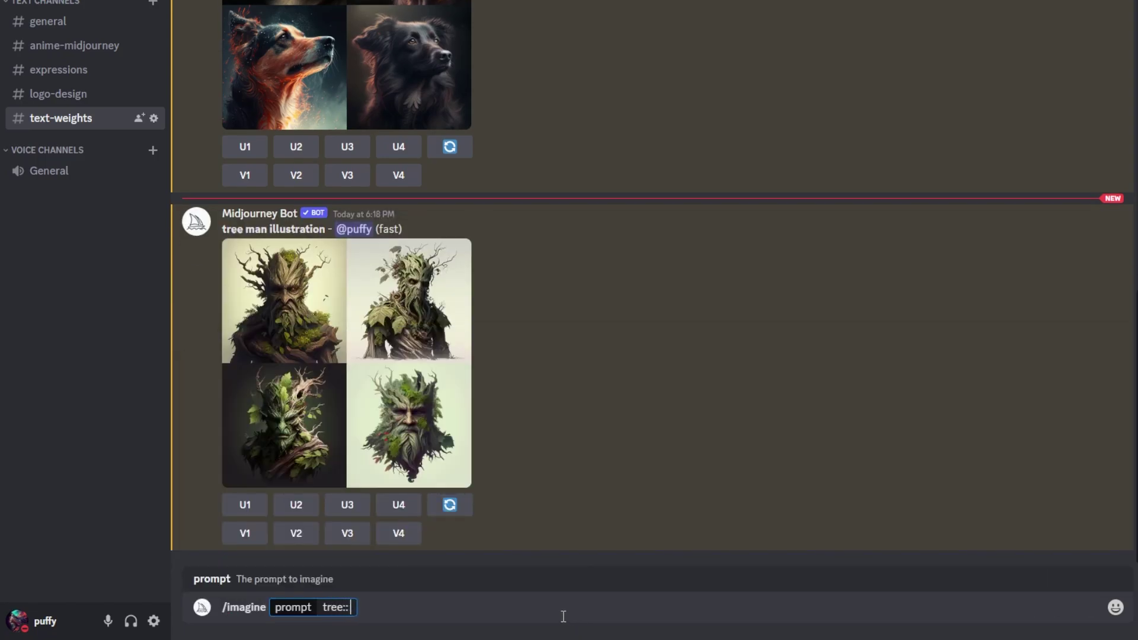
text( man illut)
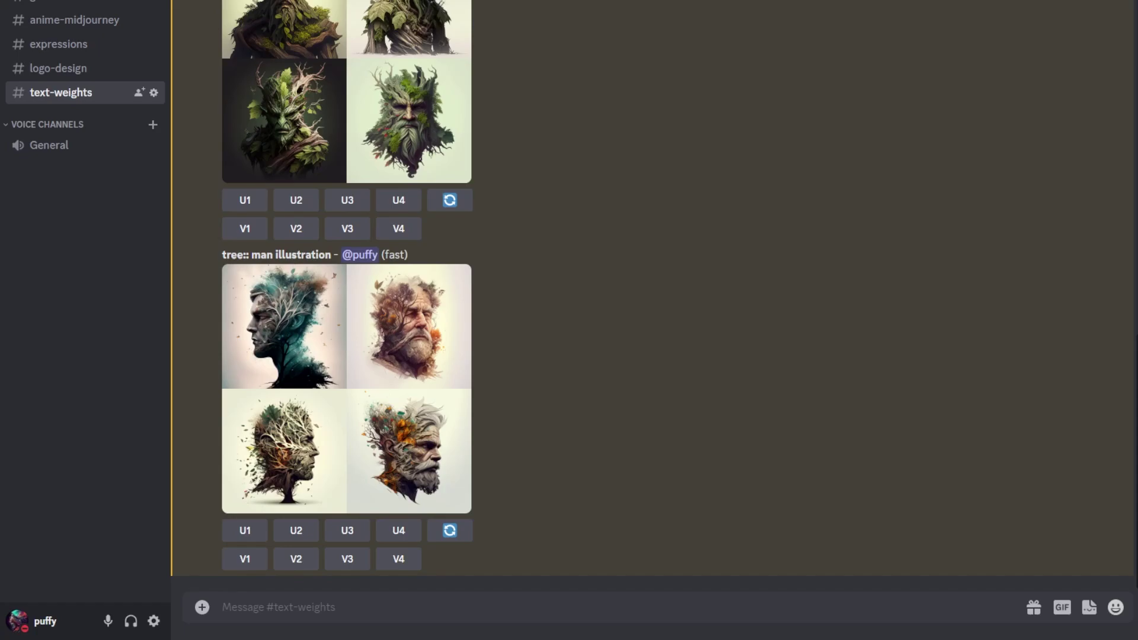
click(443, 435)
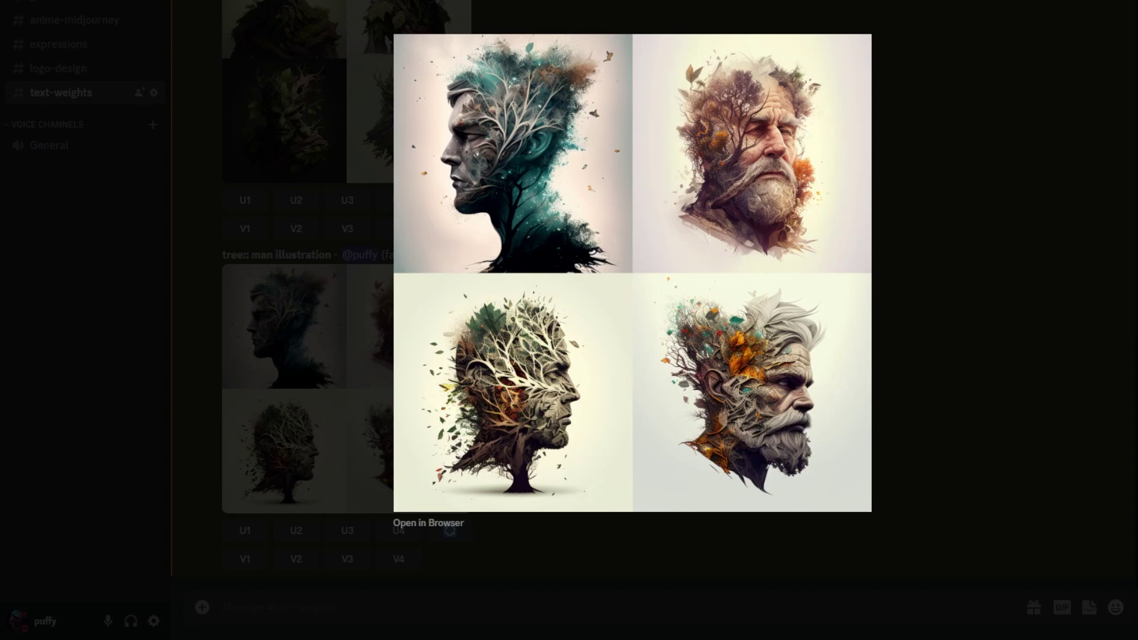
Close the viewer, submit /imagine 'tree:: man:: illustration', and enlarge the returned grid
key(Escape)
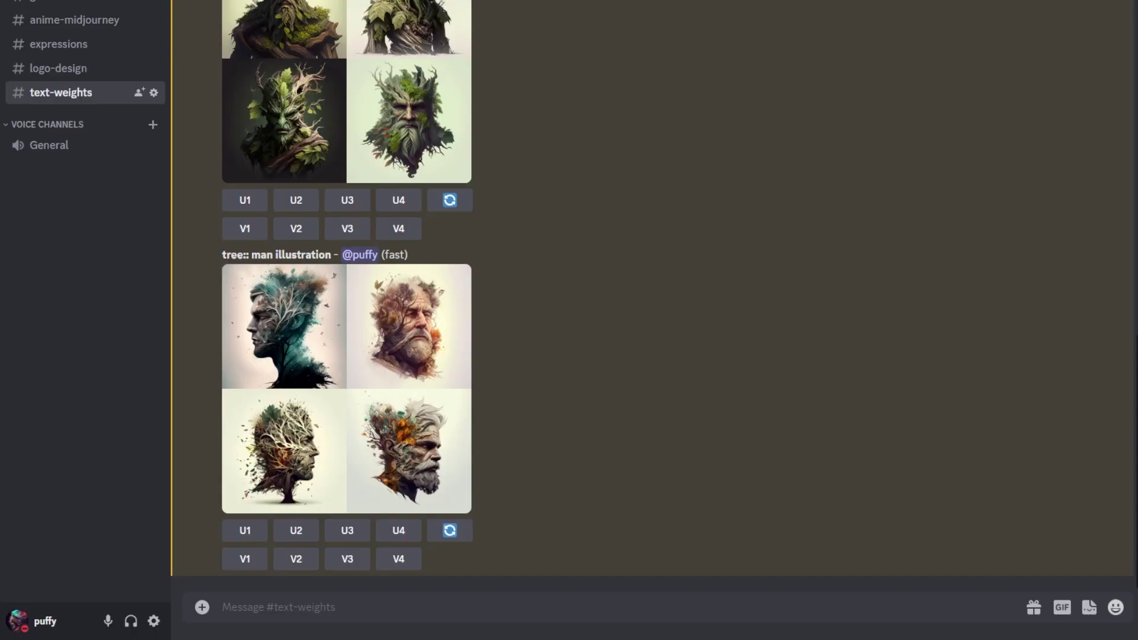
click(549, 604)
text(/im)
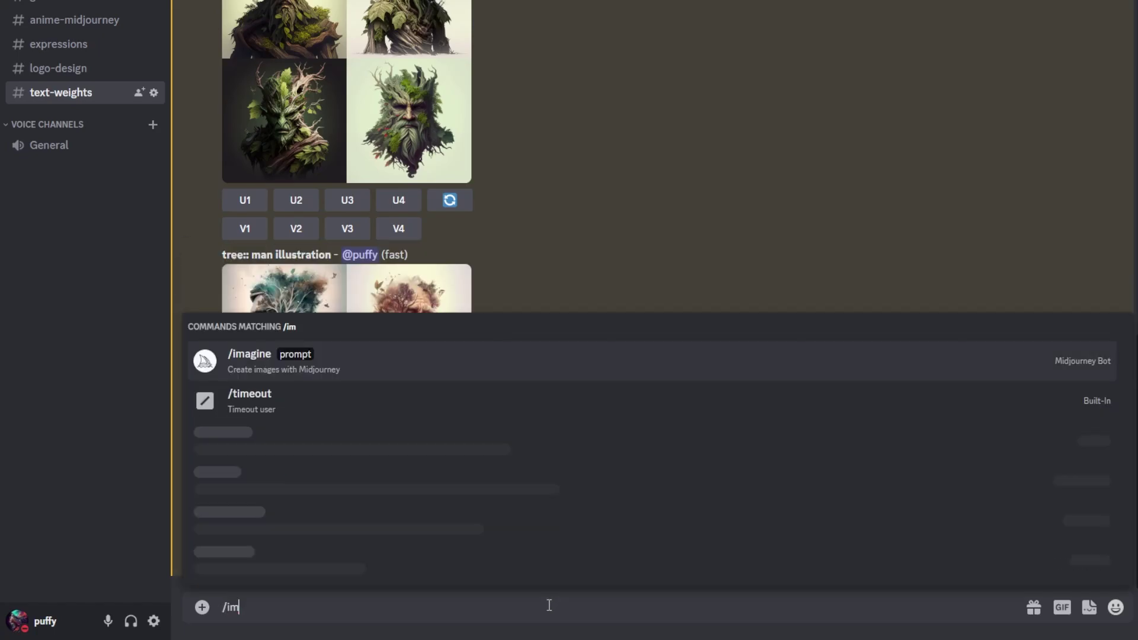
text(agine)
key(Tab)
text(tree:: man)
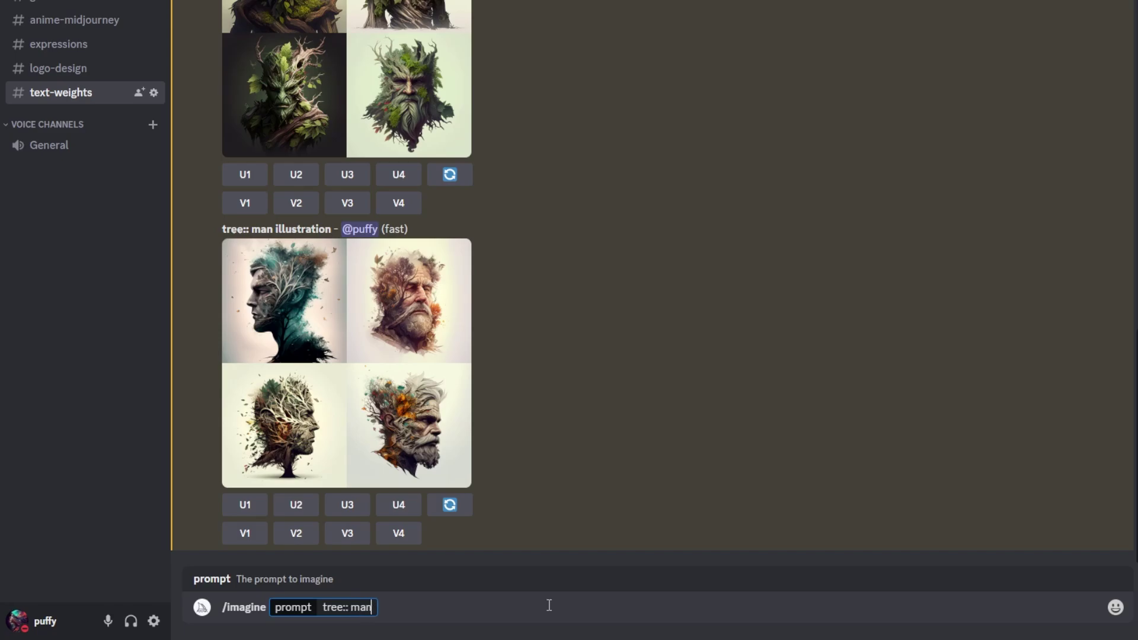
text(:: illustr)
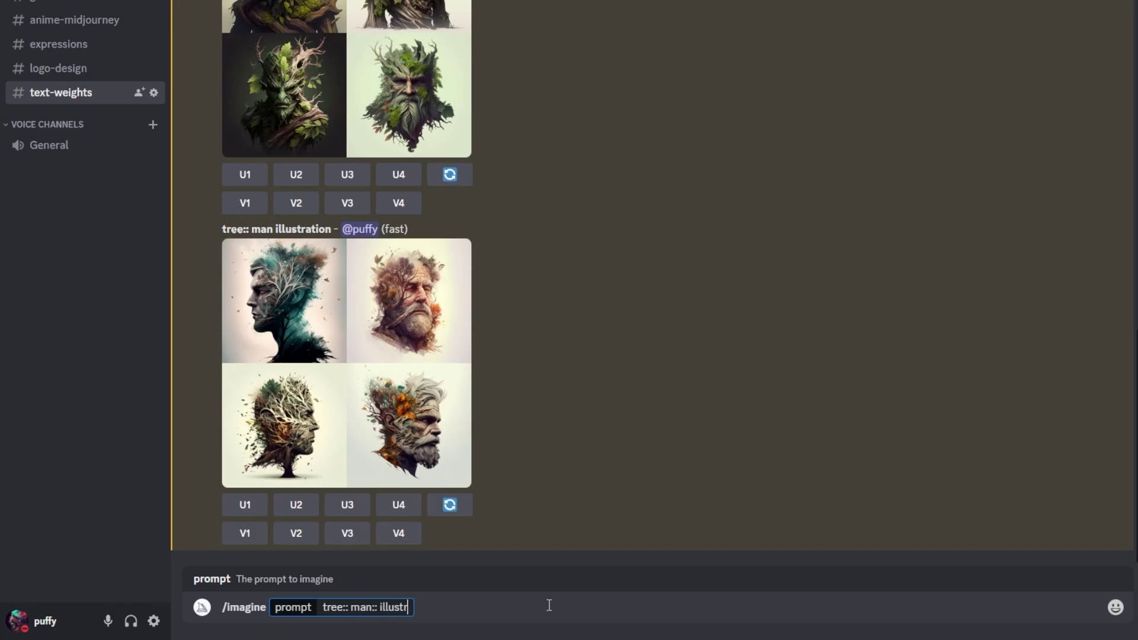
text(ation)
key(Return)
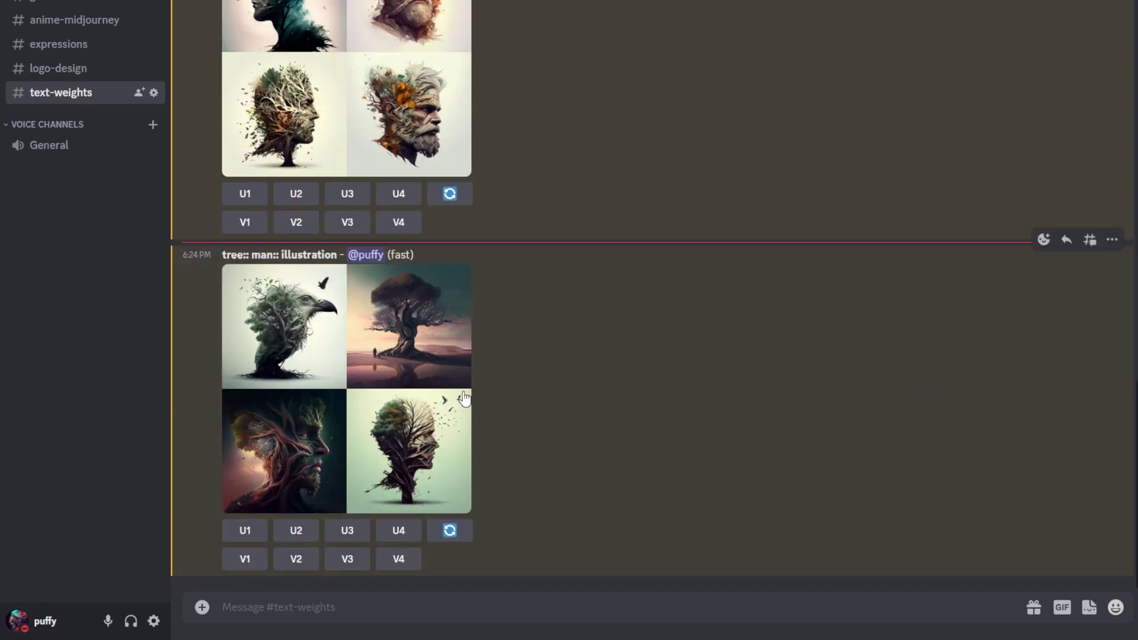
click(463, 393)
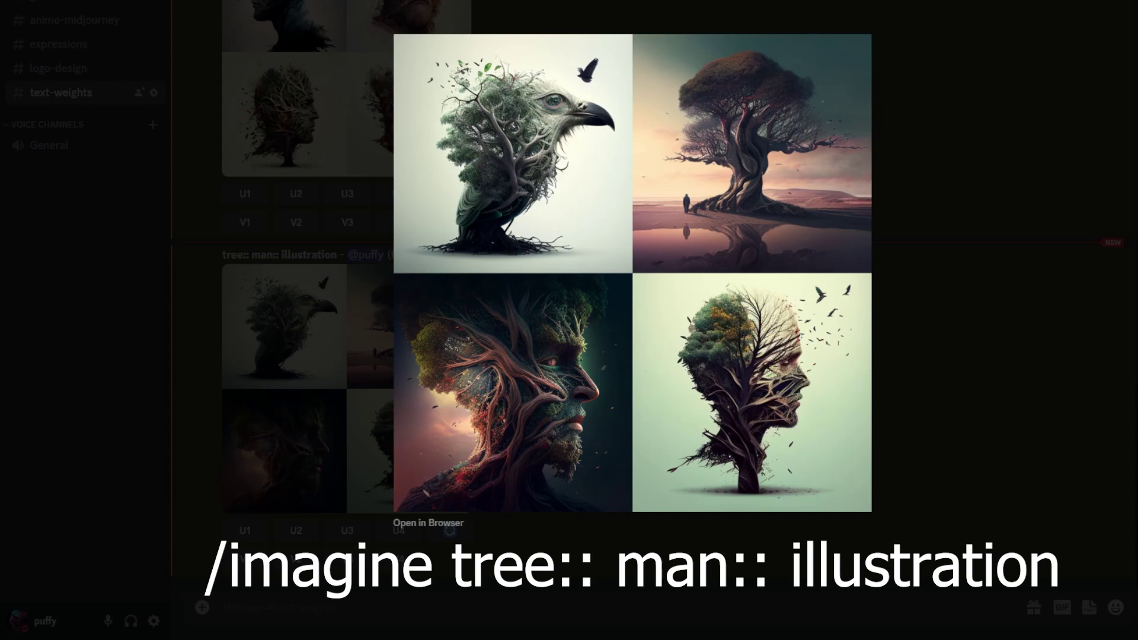
Submit /imagine 'vibrant tulip fields', view the tulip grid full-size, then close the viewer
key(Escape)
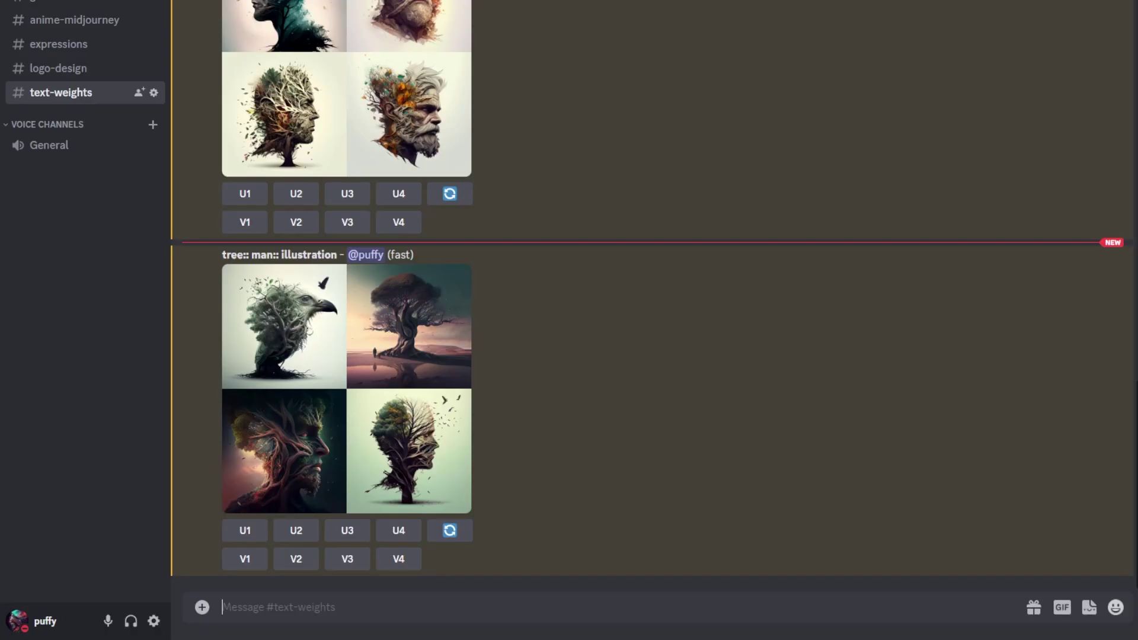
text(/imagine)
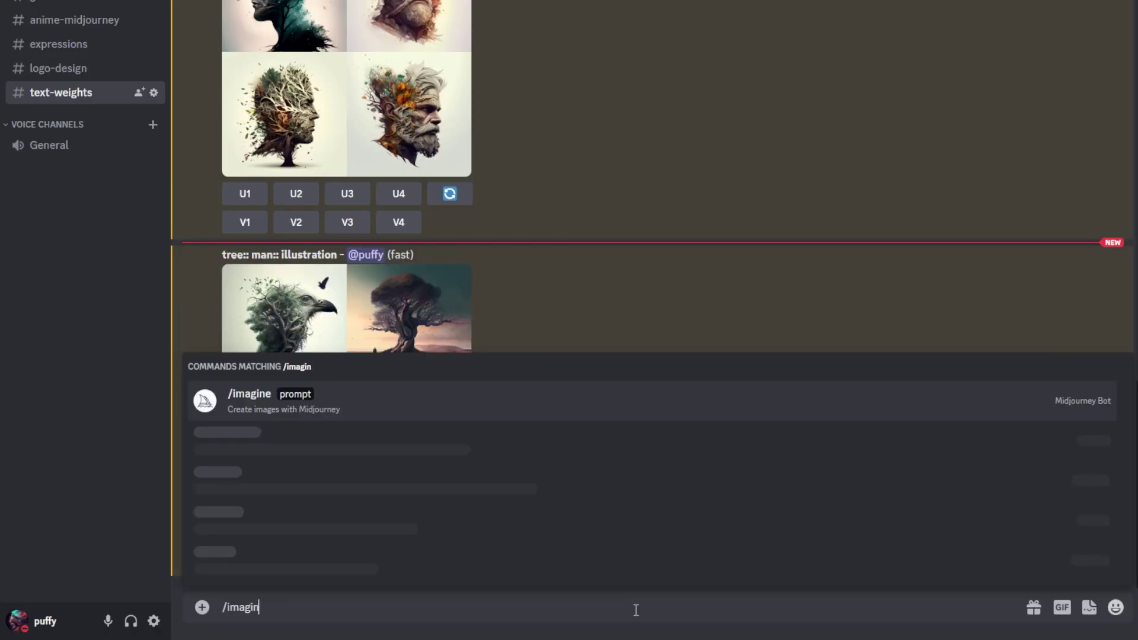
key(Tab)
text(vibrant)
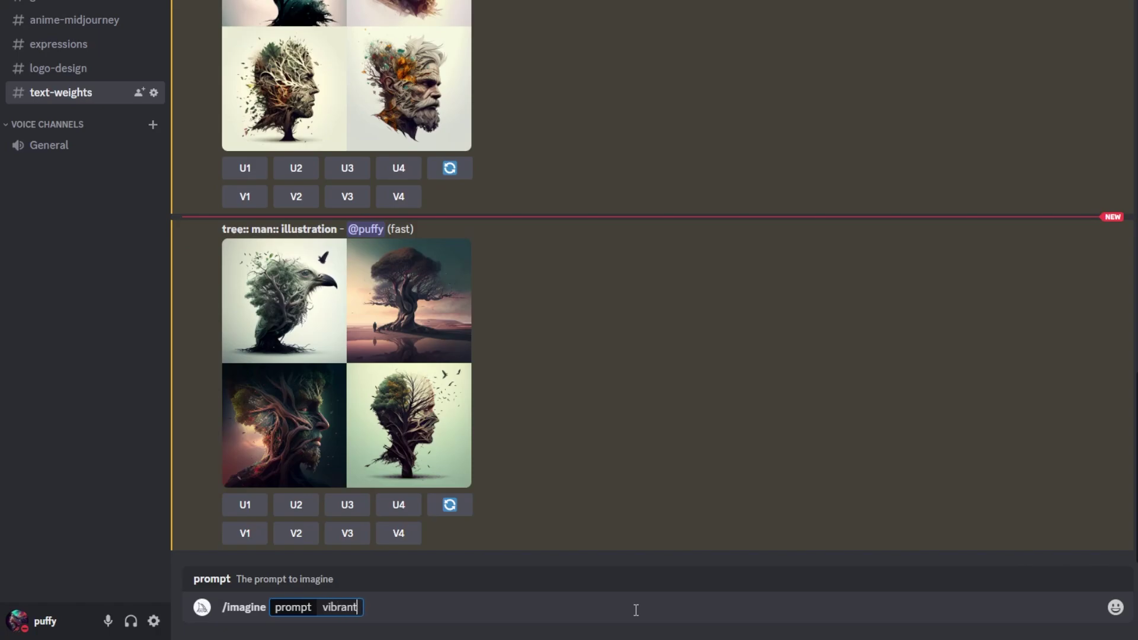
text( tulip fields)
key(Return)
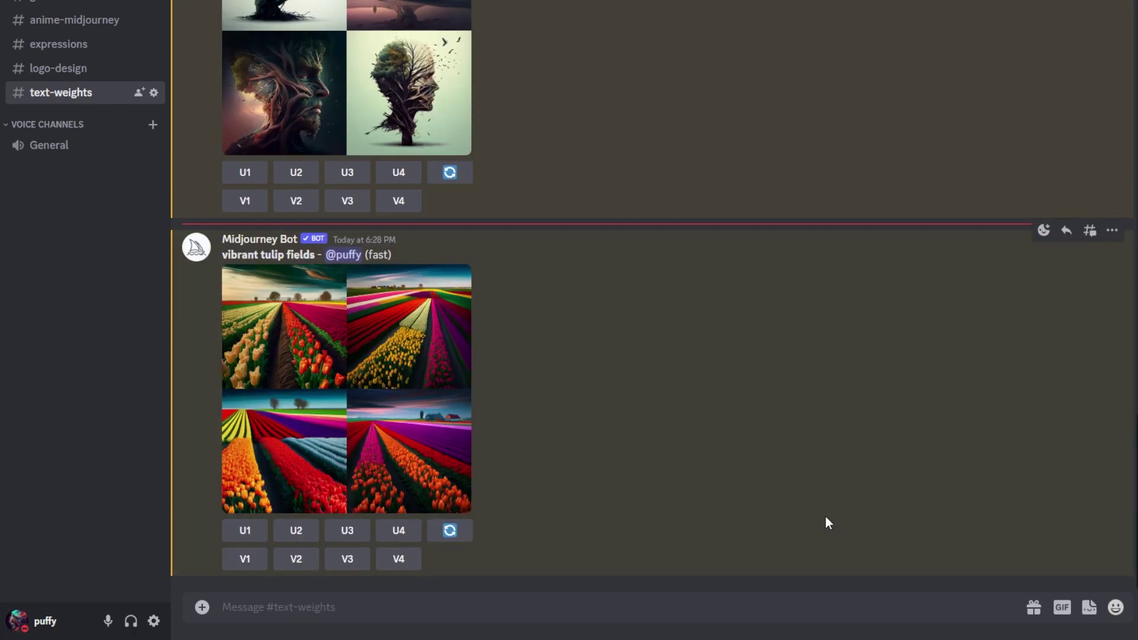
click(447, 415)
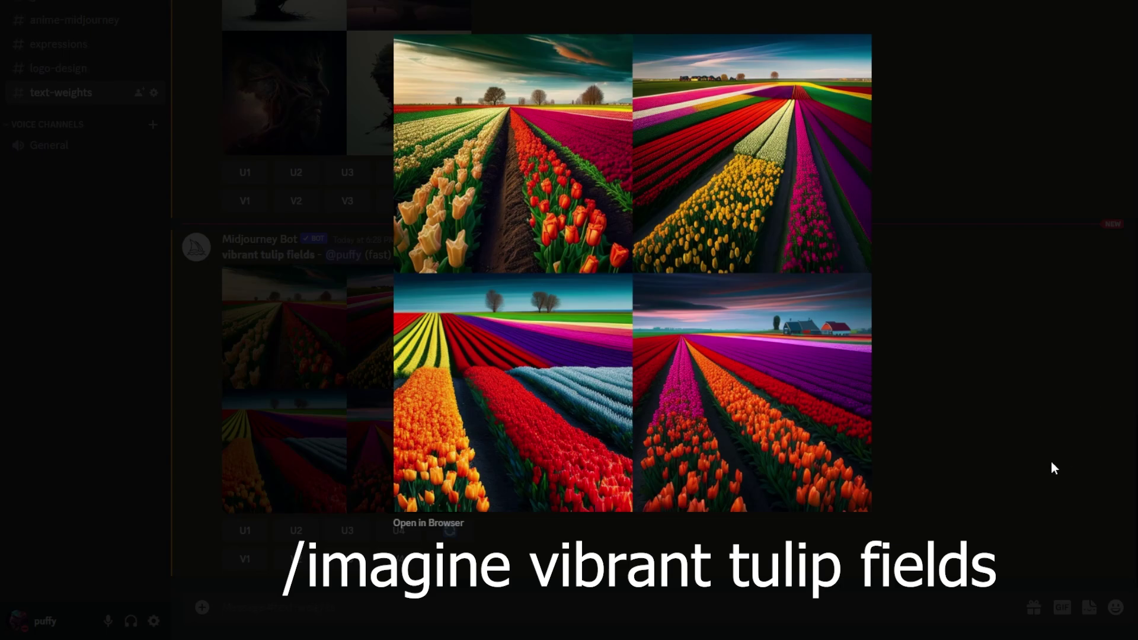
click(1033, 448)
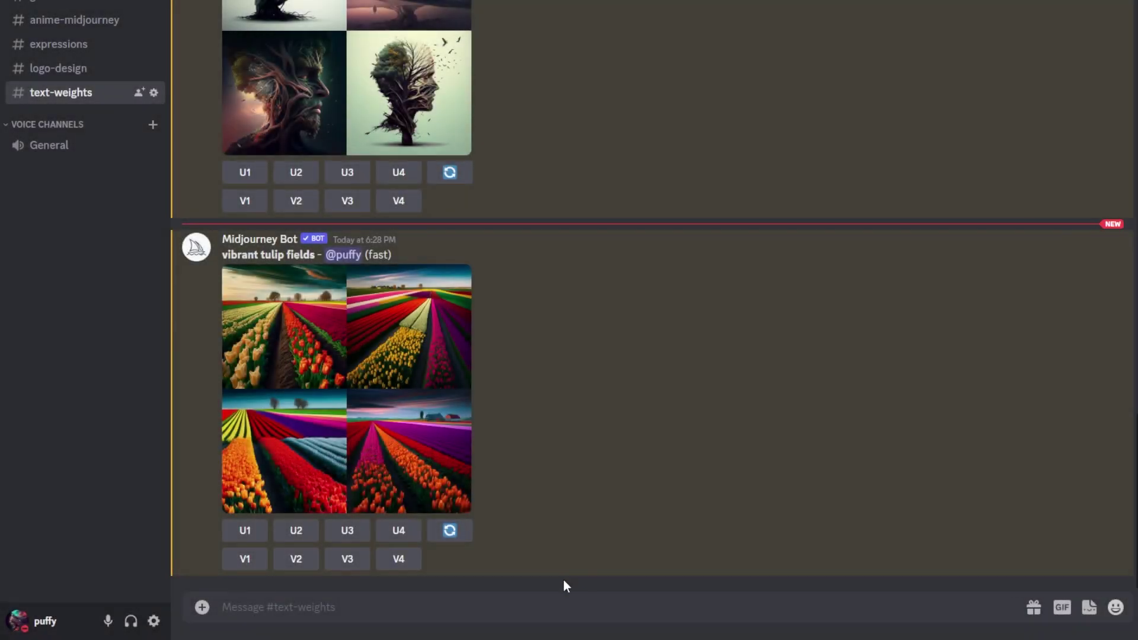
Submit /imagine 'vibrant tulip fields:: orange::-.5' and enlarge the resulting tulip grid
text(/im)
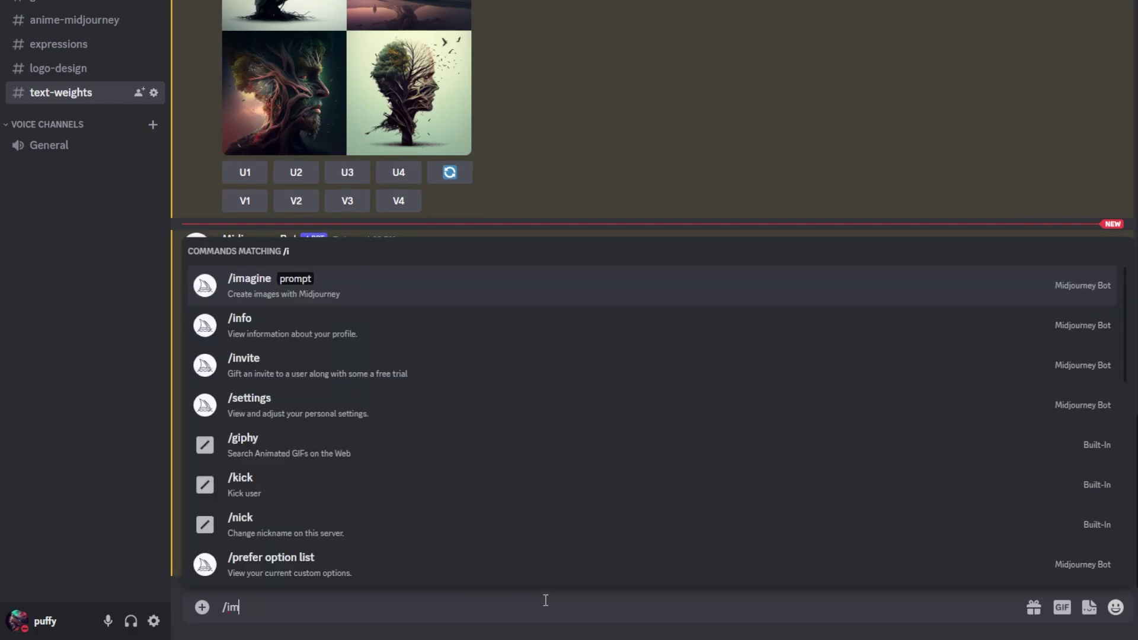
key(Return)
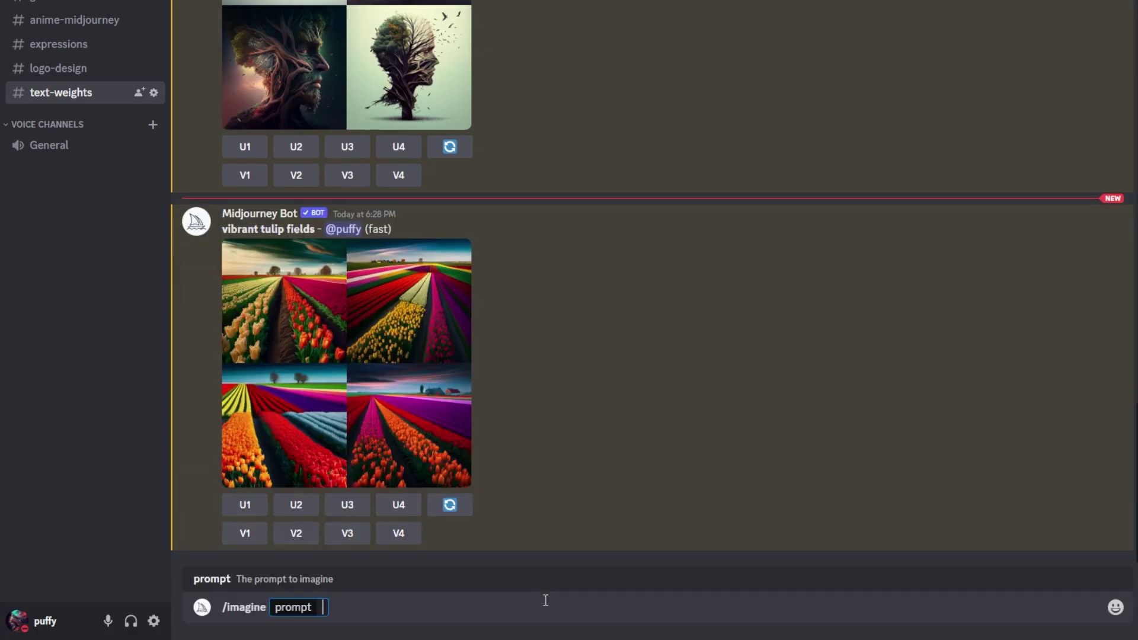
text(vibrant tu)
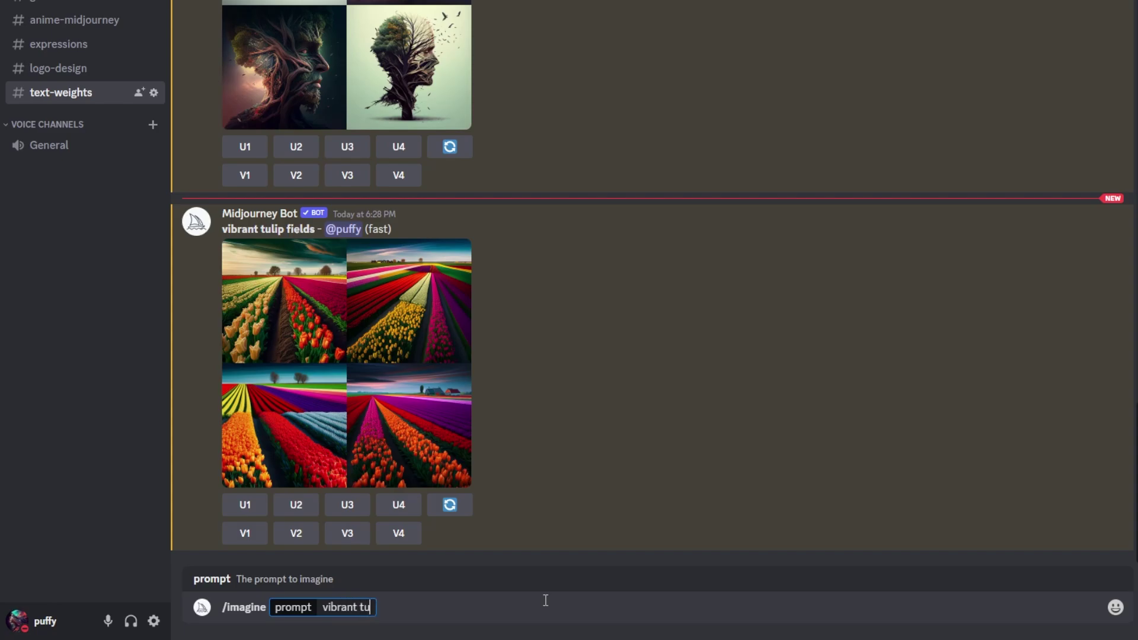
text(lip fields)
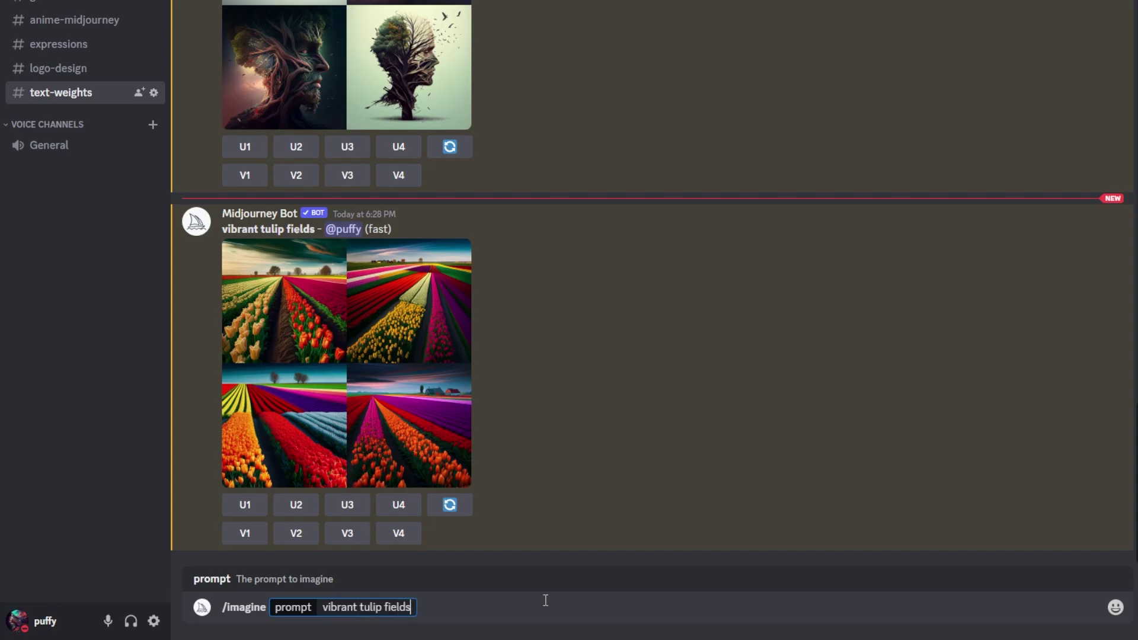
text(:: orange"")
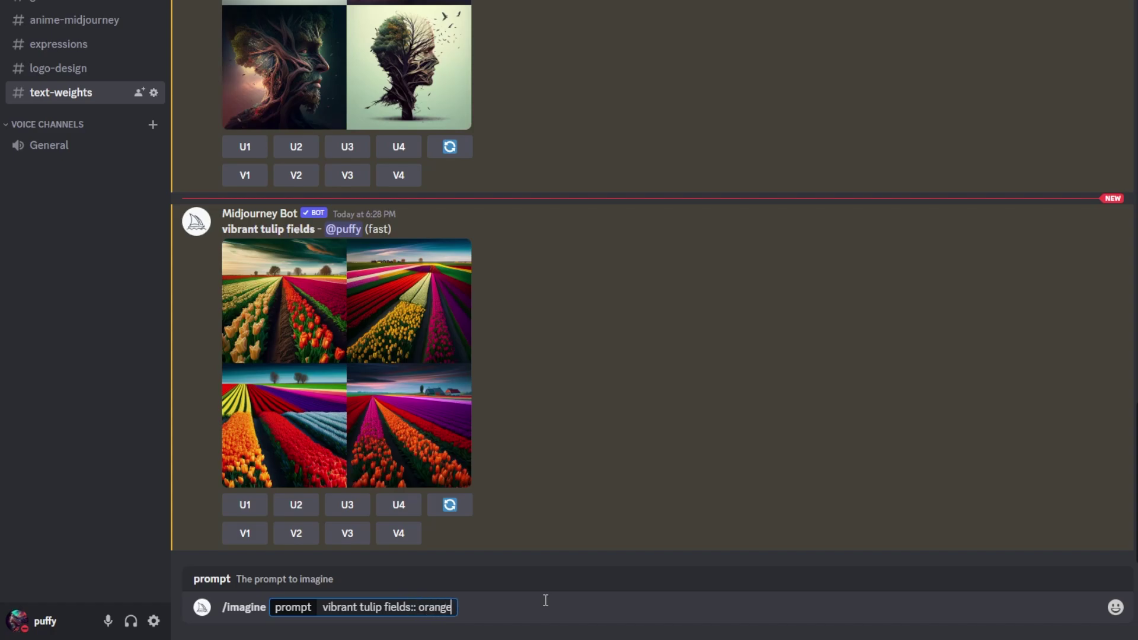
key(BackSpace)
key(BackSpace)
text(::-.5)
key(Return)
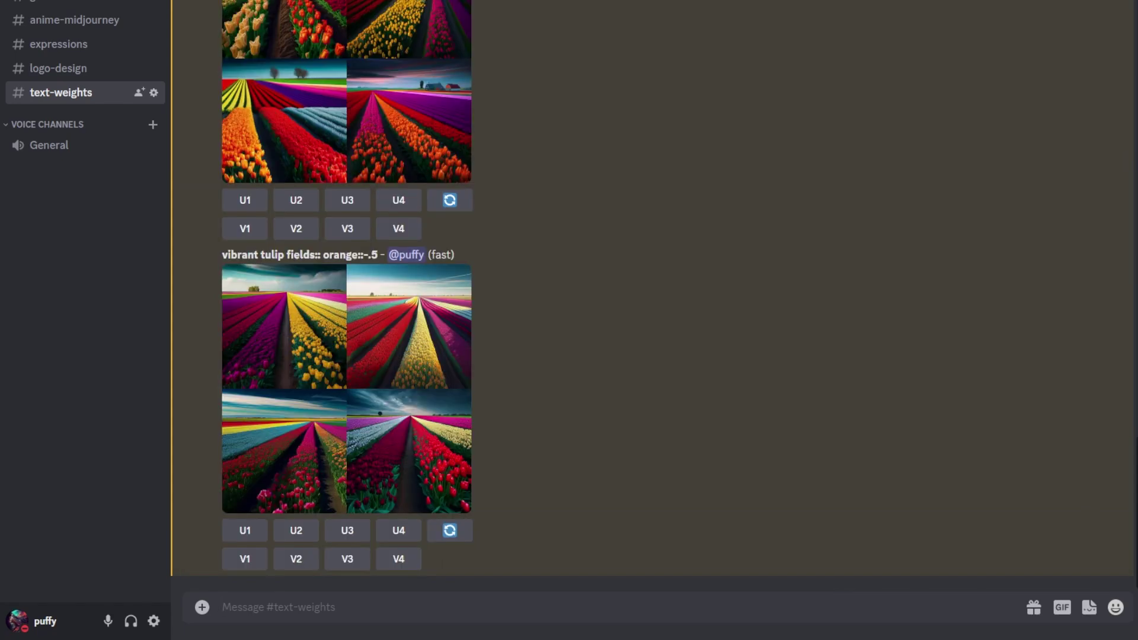
click(346, 388)
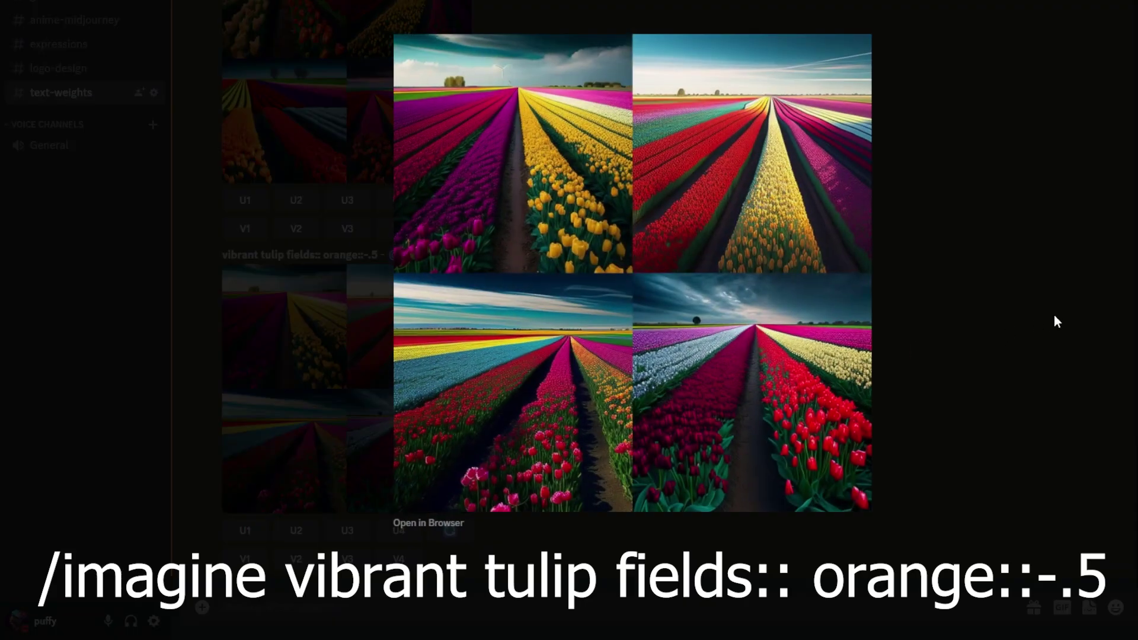